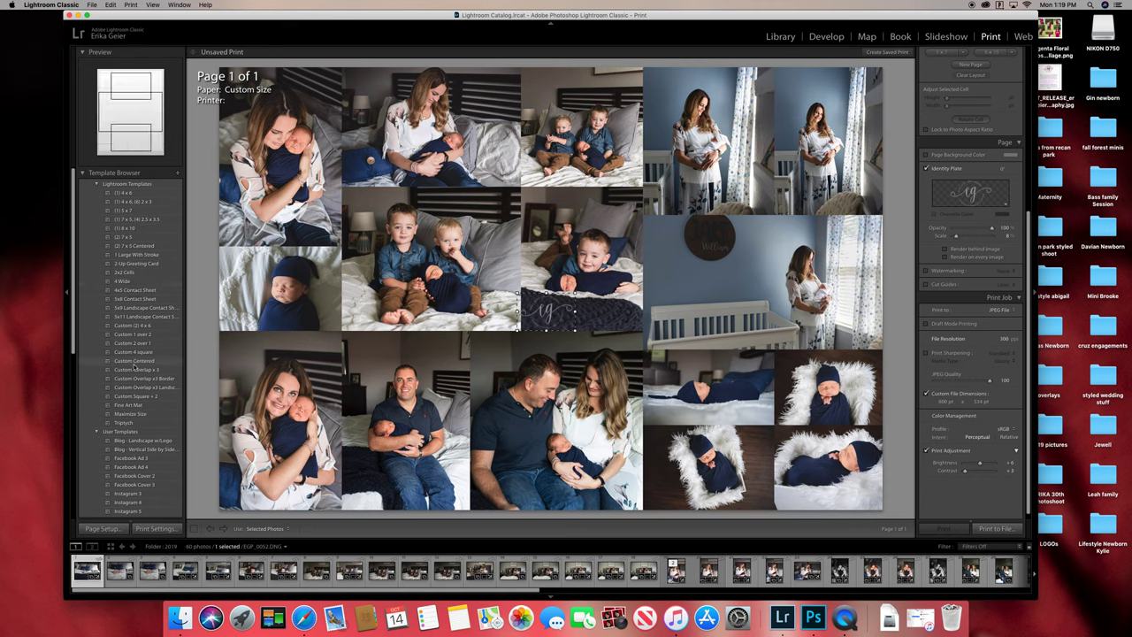
Step: Apply the Blog - Landscape w/Logo user template and stack two reduced swaddled-newborn photos in the page's upper-left corner
{"action": "scroll", "coordinate": [137, 425], "scroll_direction": "down", "scroll_amount": 4}
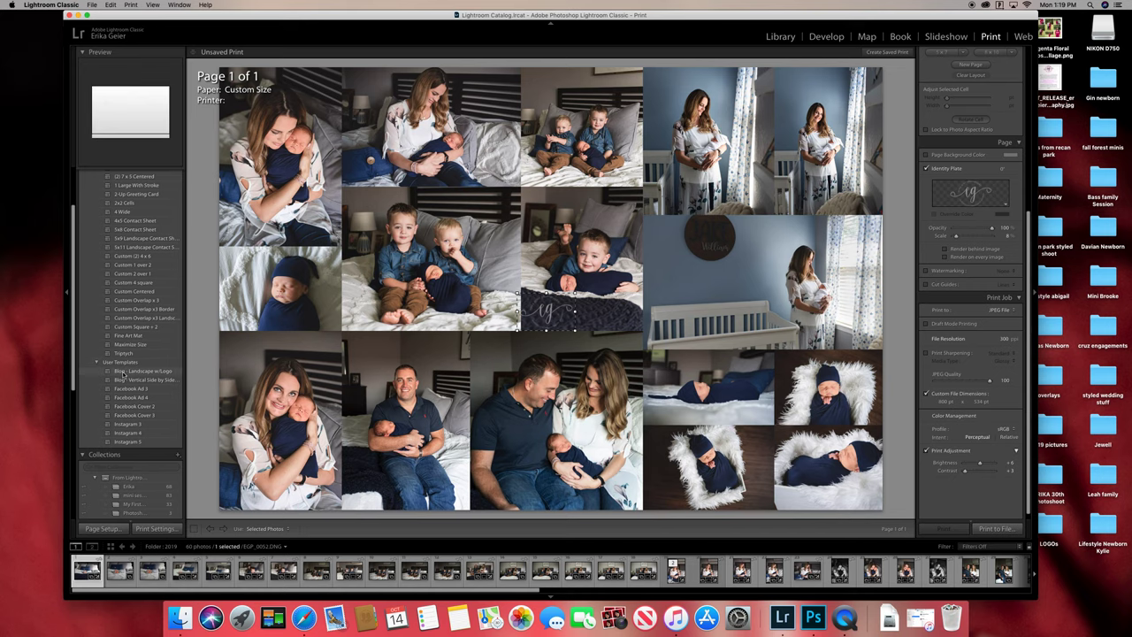
{"action": "left_click", "coordinate": [123, 372]}
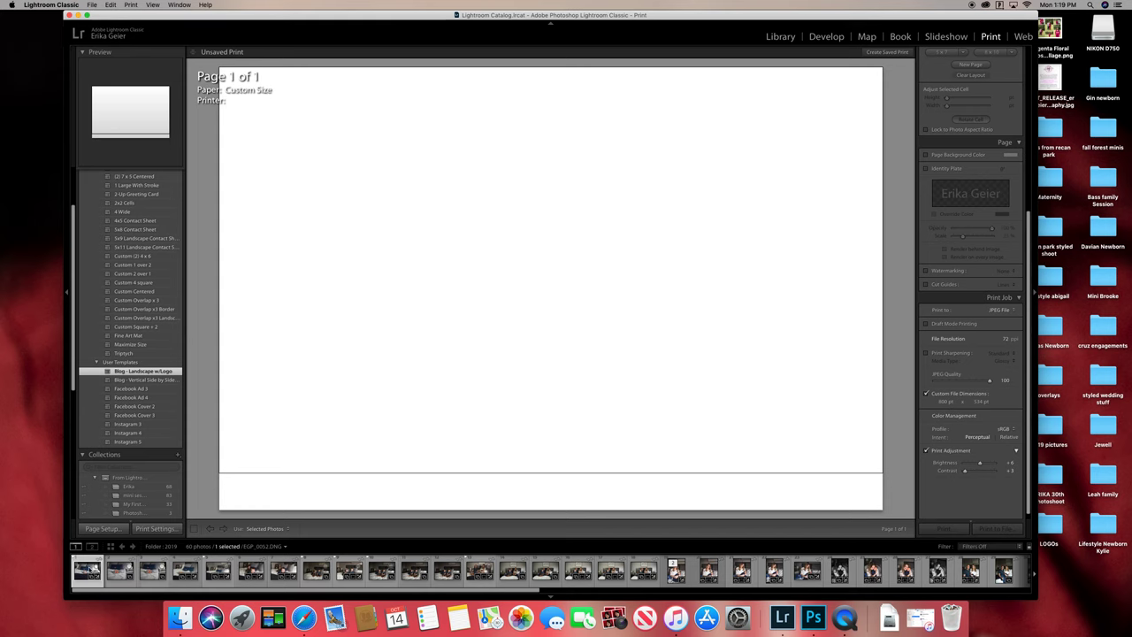
{"action": "left_click_drag", "start_coordinate": [84, 575], "coordinate": [299, 130]}
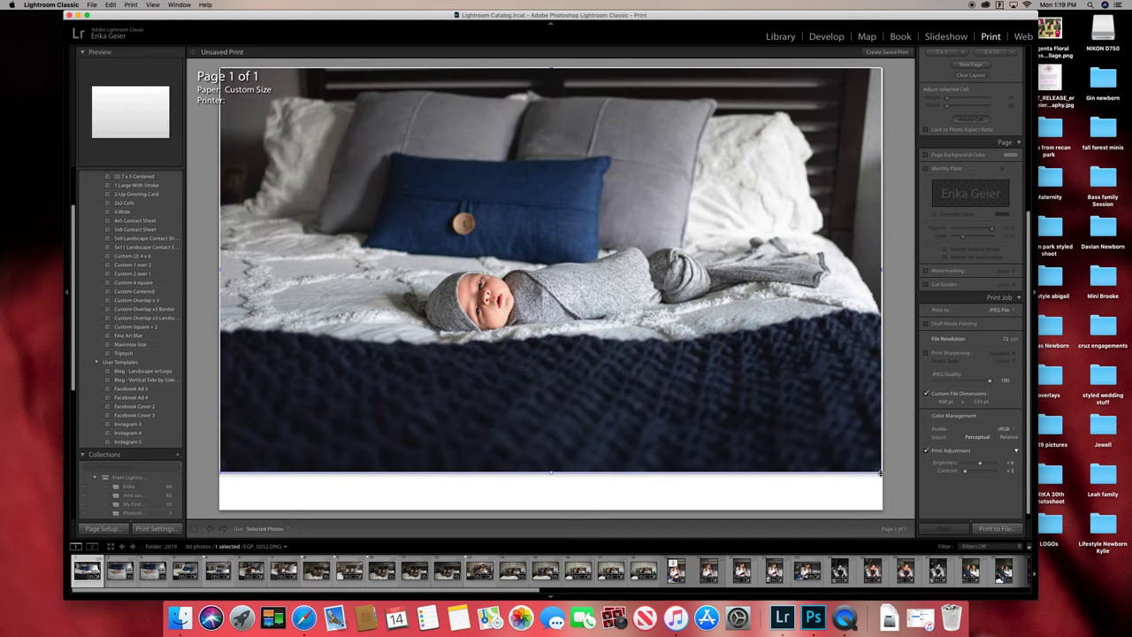
{"action": "left_click_drag", "start_coordinate": [881, 472], "coordinate": [422, 208]}
{"action": "left_click_drag", "start_coordinate": [189, 572], "coordinate": [422, 347]}
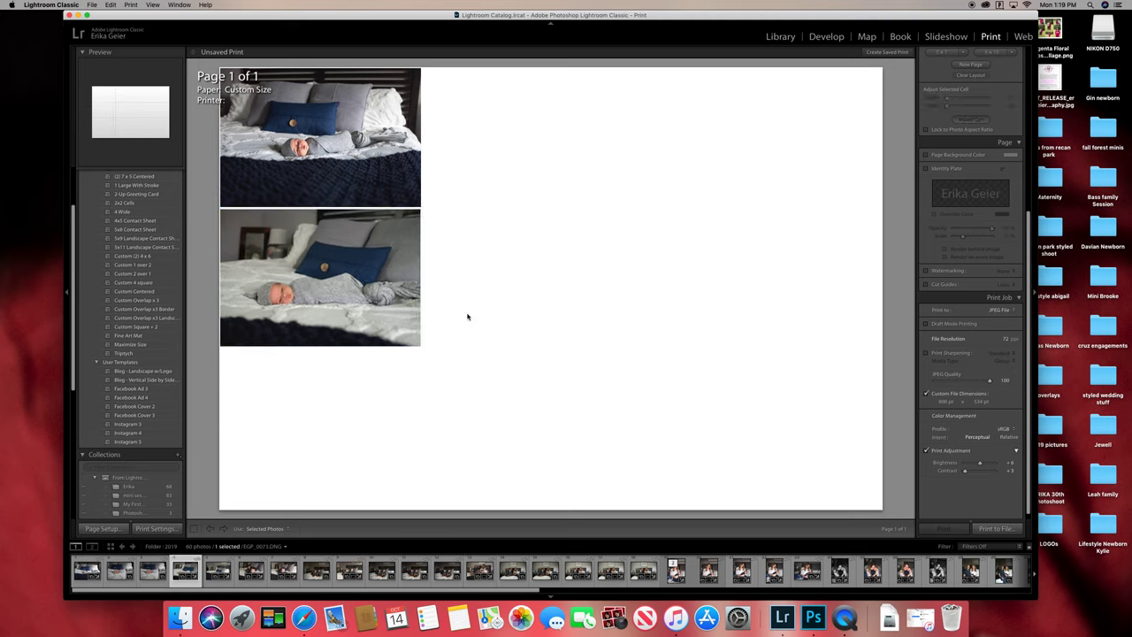
Step: Add the seated mother portrait and the black-and-white mother-and-baby portrait beside the stack, enlarging both to its full height
{"action": "left_click_drag", "start_coordinate": [675, 570], "coordinate": [524, 190]}
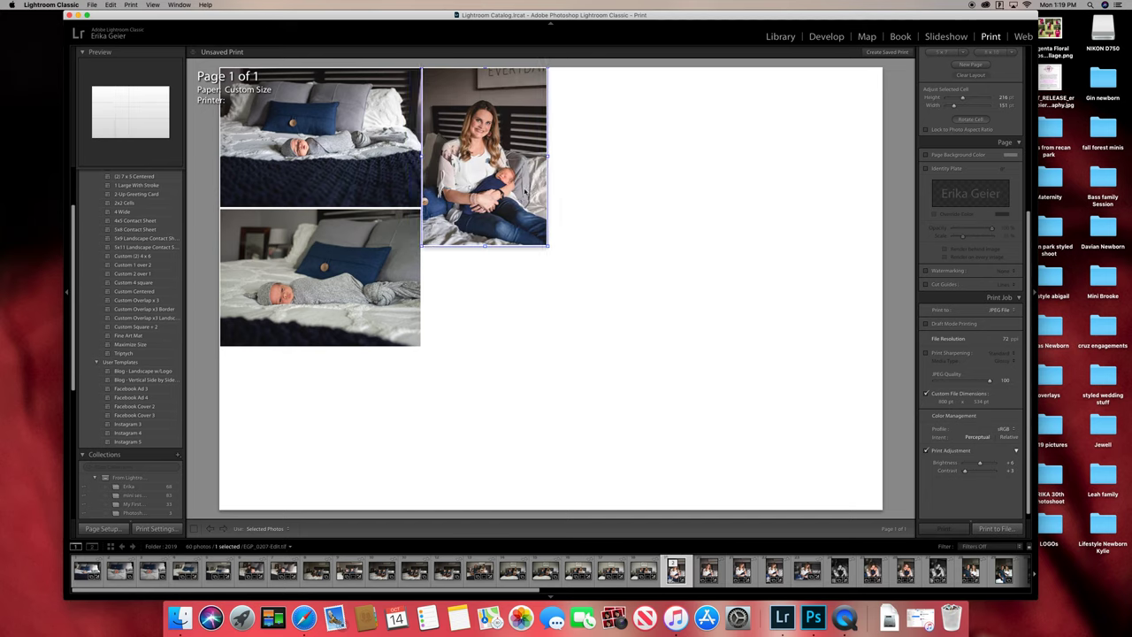
{"action": "left_click_drag", "start_coordinate": [547, 247], "coordinate": [597, 346]}
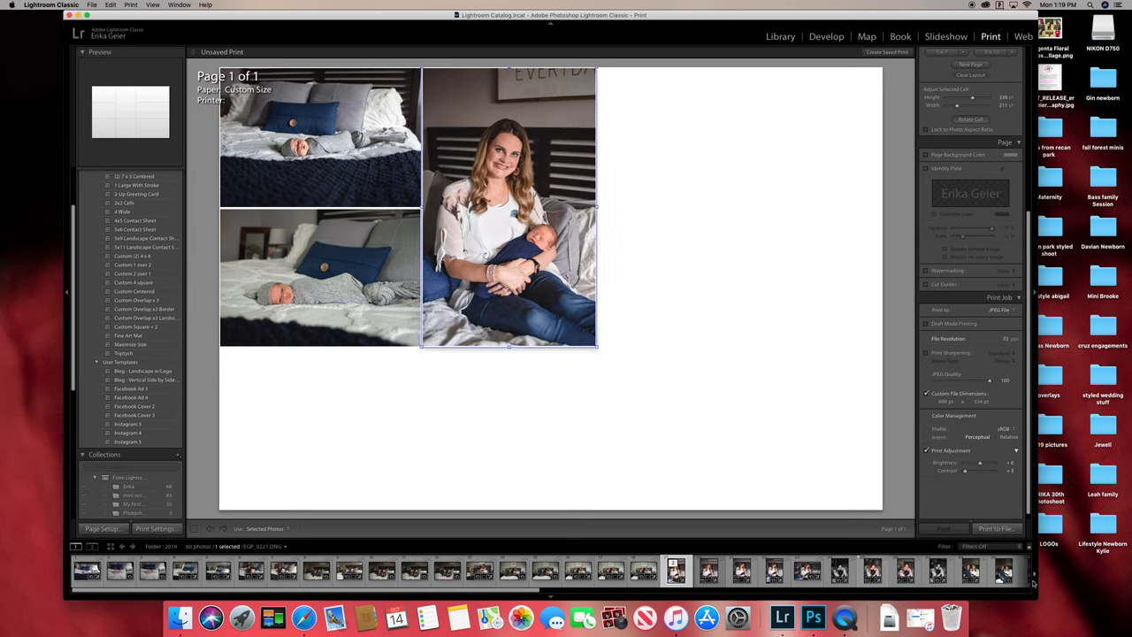
{"action": "left_click_drag", "start_coordinate": [840, 573], "coordinate": [657, 158]}
{"action": "left_click_drag", "start_coordinate": [716, 244], "coordinate": [753, 336]}
{"action": "left_click", "coordinate": [814, 319]}
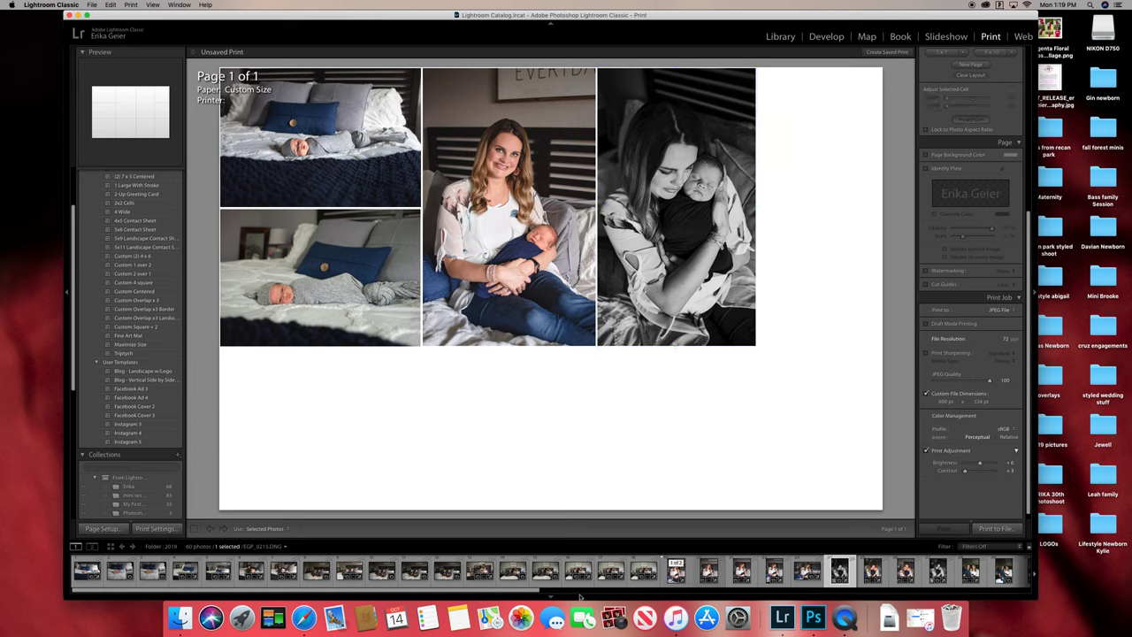
Step: Add the two newborn photos with the wooden name sign and the black-and-white newborn-on-bed photo to the page
{"action": "left_click_drag", "start_coordinate": [526, 589], "coordinate": [456, 412]}
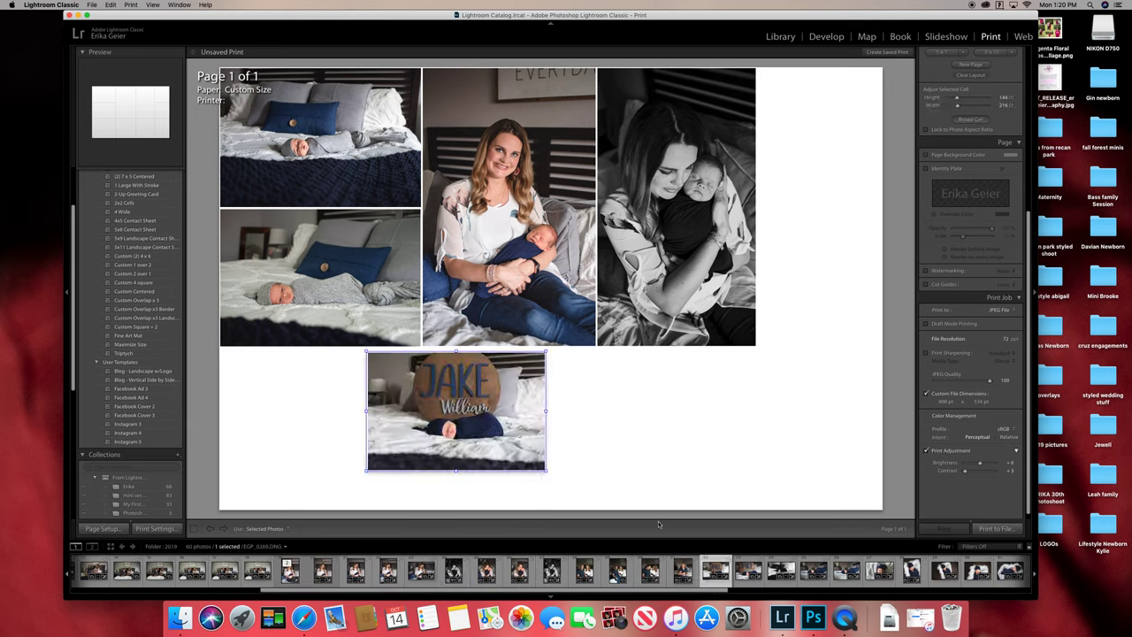
{"action": "left_click_drag", "start_coordinate": [742, 569], "coordinate": [708, 451]}
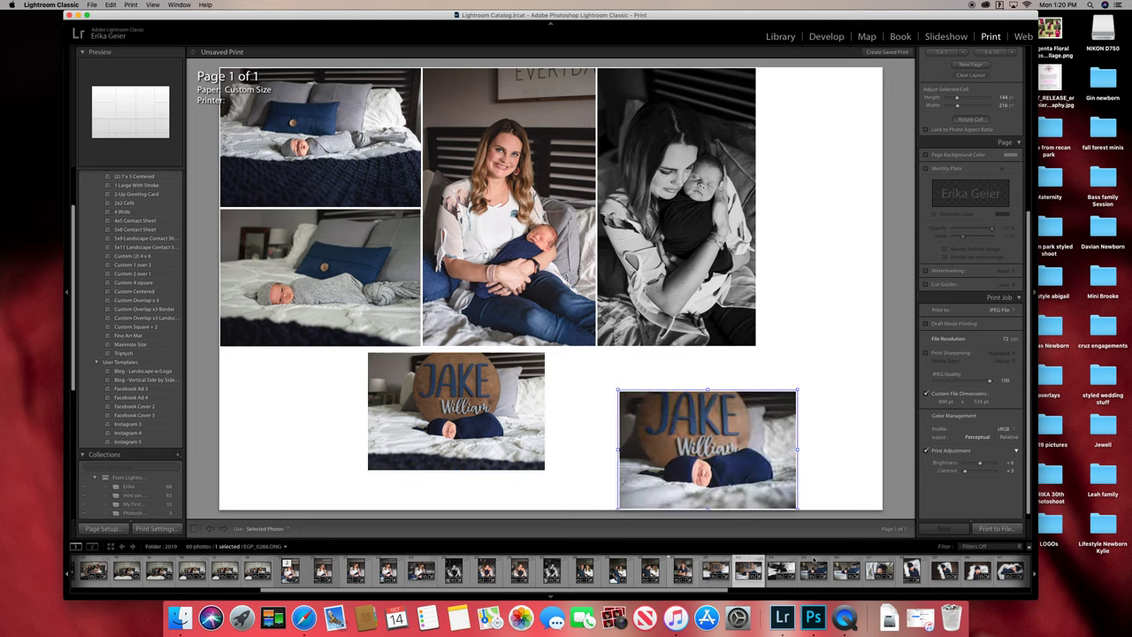
{"action": "left_click_drag", "start_coordinate": [780, 571], "coordinate": [827, 243]}
Step: Arrange the two enlarged name-sign photos and the black-and-white newborn photo side by side as the page's bottom row
{"action": "left_click", "coordinate": [497, 405]}
{"action": "left_click_drag", "start_coordinate": [496, 405], "coordinate": [349, 444]}
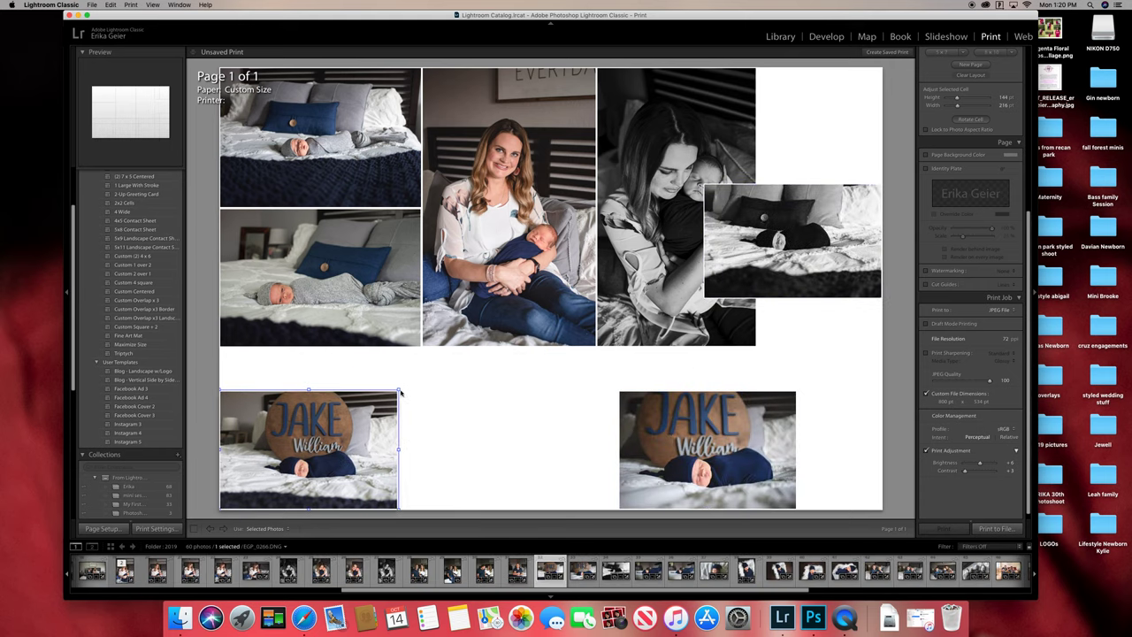
{"action": "left_click_drag", "start_coordinate": [400, 389], "coordinate": [440, 348]}
{"action": "left_click_drag", "start_coordinate": [671, 416], "coordinate": [503, 415]}
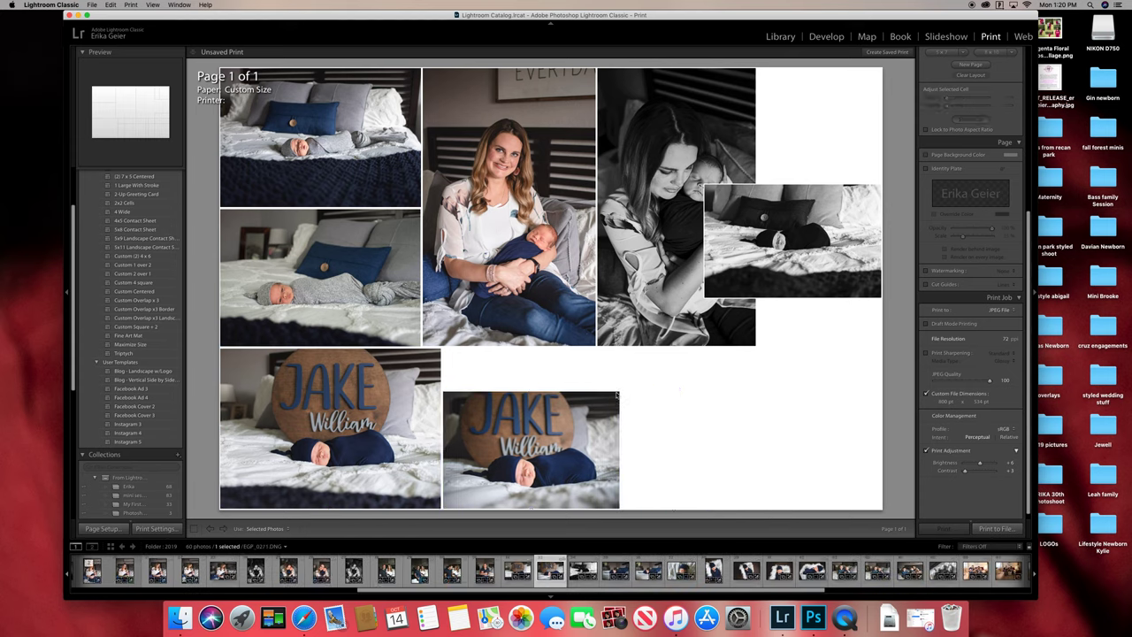
{"action": "left_click_drag", "start_coordinate": [621, 391], "coordinate": [665, 349]}
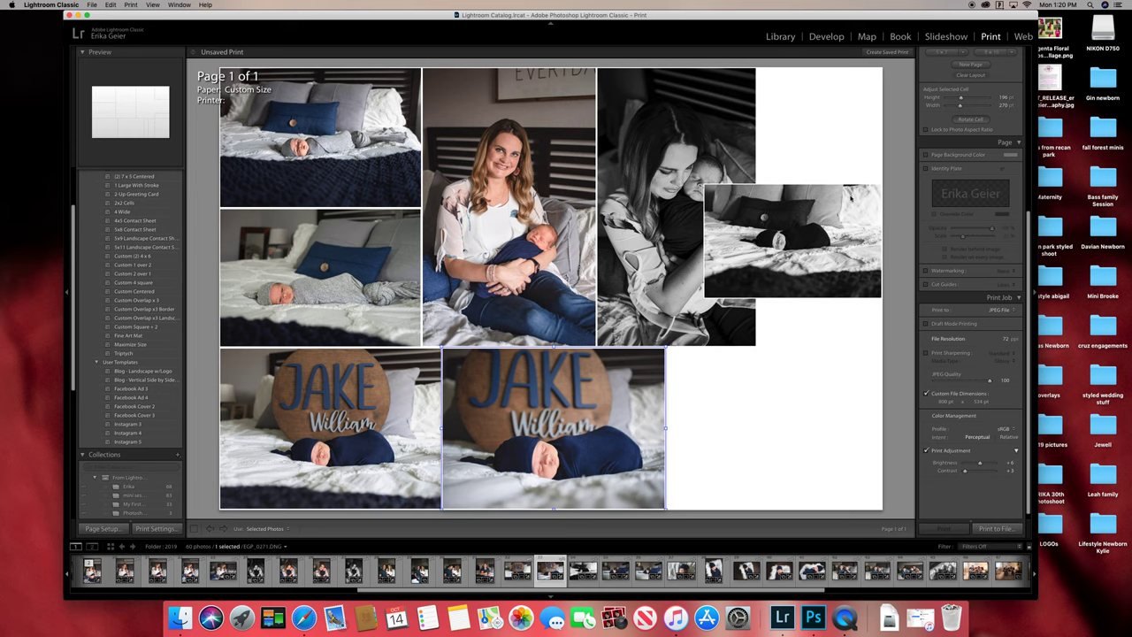
{"action": "left_click_drag", "start_coordinate": [845, 192], "coordinate": [879, 354]}
{"action": "left_click", "coordinate": [849, 293]}
Step: Add two photos of the newborn on white fur to the last column and narrow the lower one to the column width
{"action": "left_click_drag", "start_coordinate": [680, 571], "coordinate": [820, 265]}
{"action": "left_click_drag", "start_coordinate": [786, 208], "coordinate": [772, 116]}
{"action": "left_click_drag", "start_coordinate": [747, 571], "coordinate": [794, 306]}
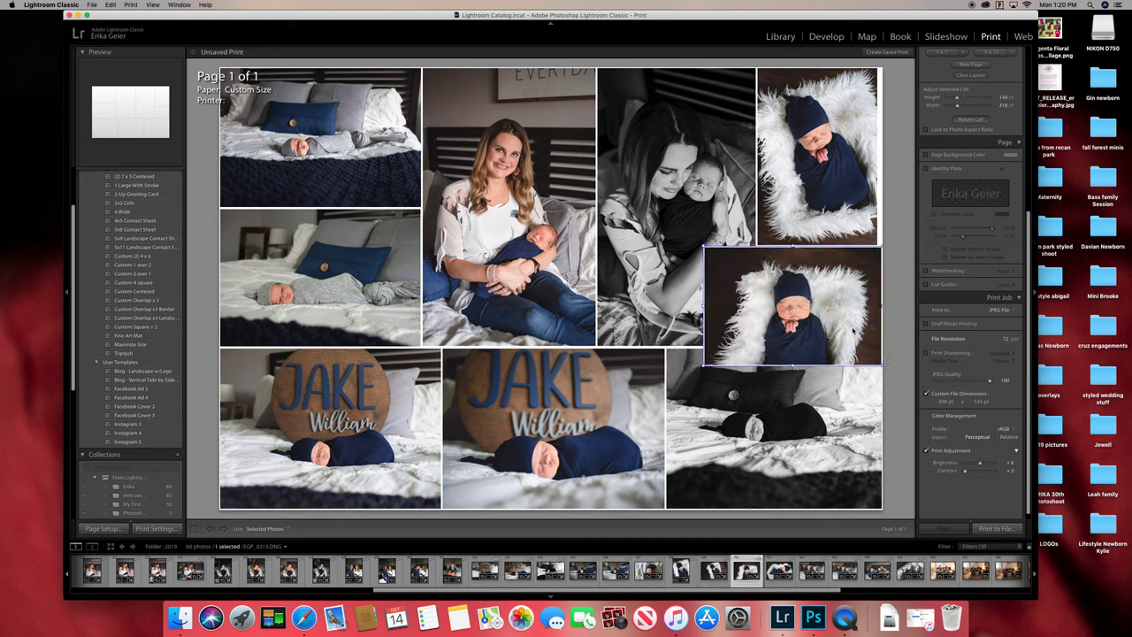
{"action": "left_click_drag", "start_coordinate": [704, 246], "coordinate": [758, 248]}
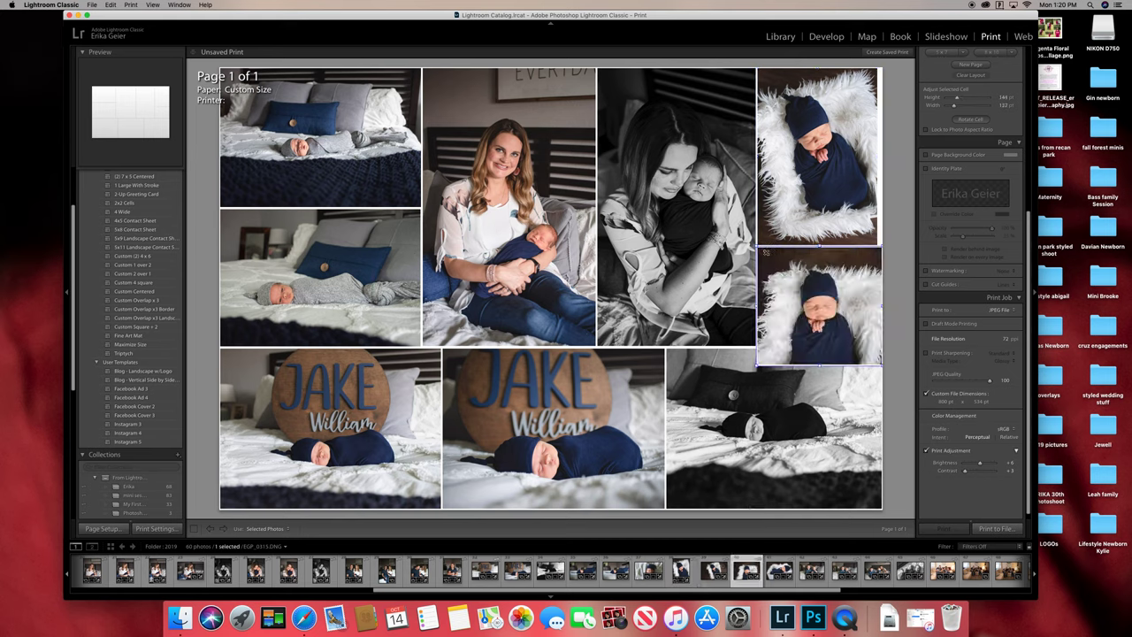
Step: Send the lower fur photo behind the bottom row, then align and widen the upper fur photo to fill its column
{"action": "right_click", "coordinate": [816, 294]}
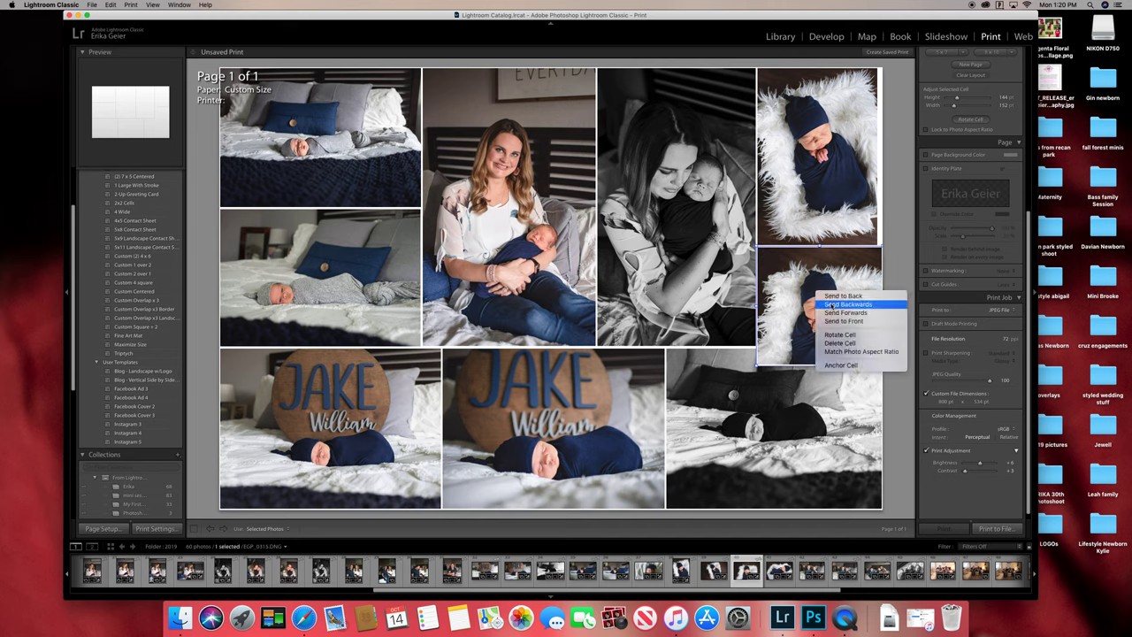
{"action": "left_click", "coordinate": [831, 304]}
{"action": "right_click", "coordinate": [831, 308]}
{"action": "left_click", "coordinate": [833, 312]}
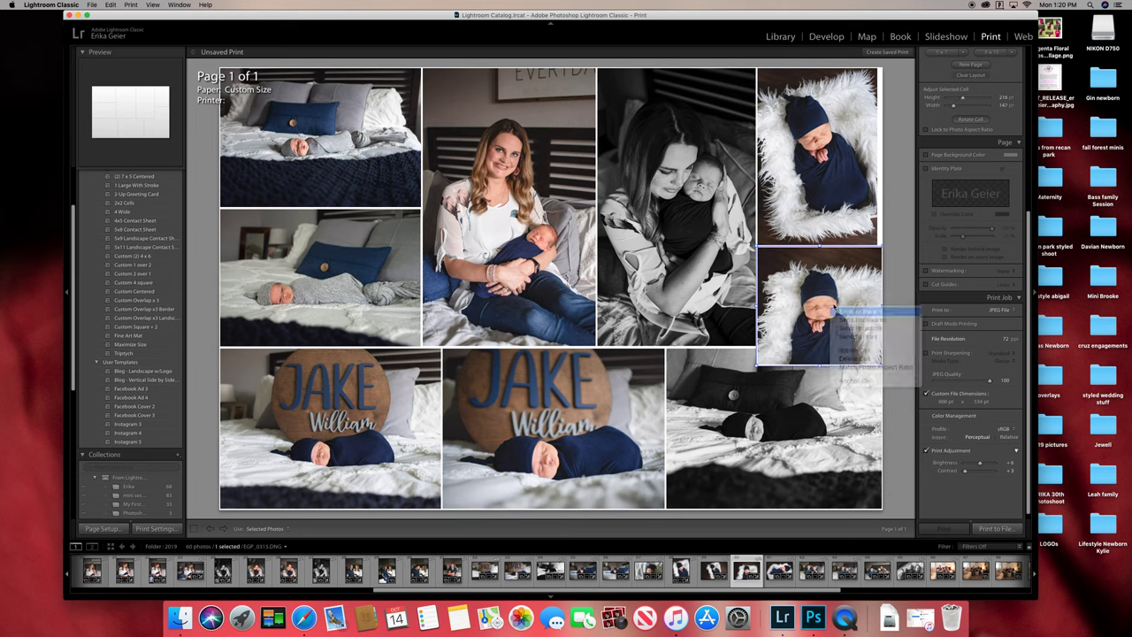
{"action": "left_click", "coordinate": [828, 230]}
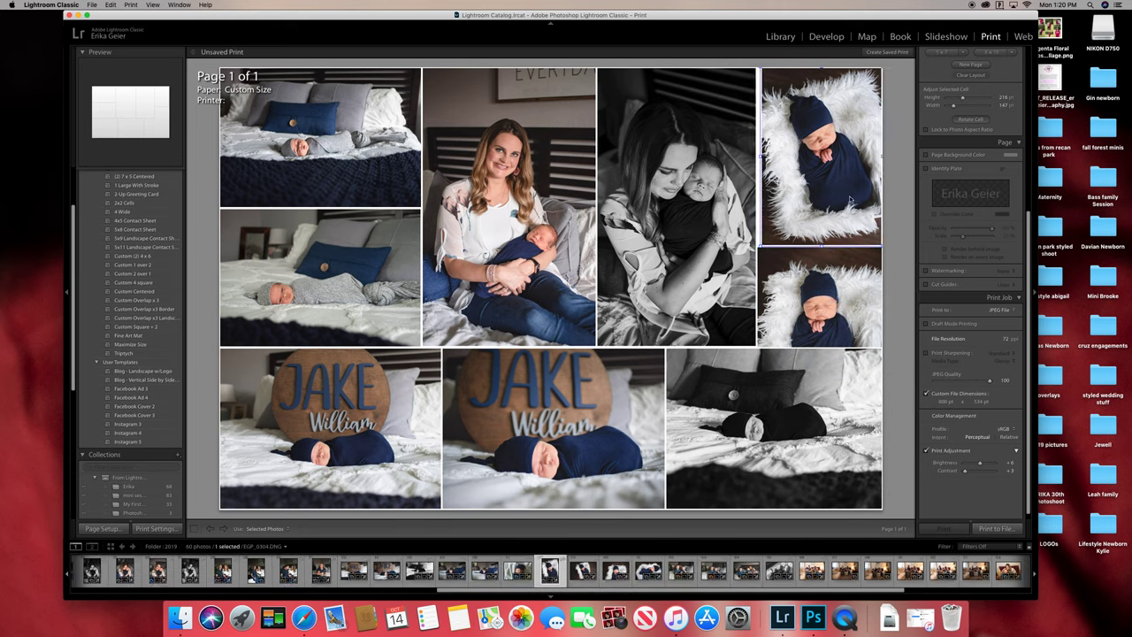
{"action": "left_click_drag", "start_coordinate": [760, 155], "coordinate": [757, 156]}
{"action": "left_click", "coordinate": [890, 174]}
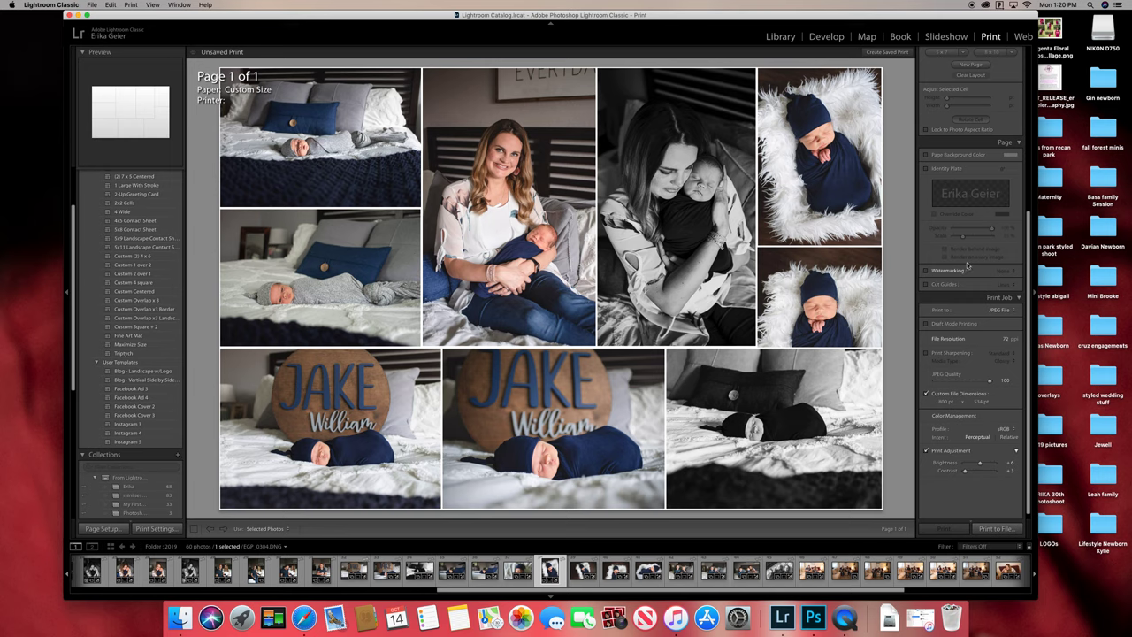
Step: Compare the collage with and without the photo borders
{"action": "scroll", "coordinate": [1028, 248], "scroll_direction": "up", "scroll_amount": 10}
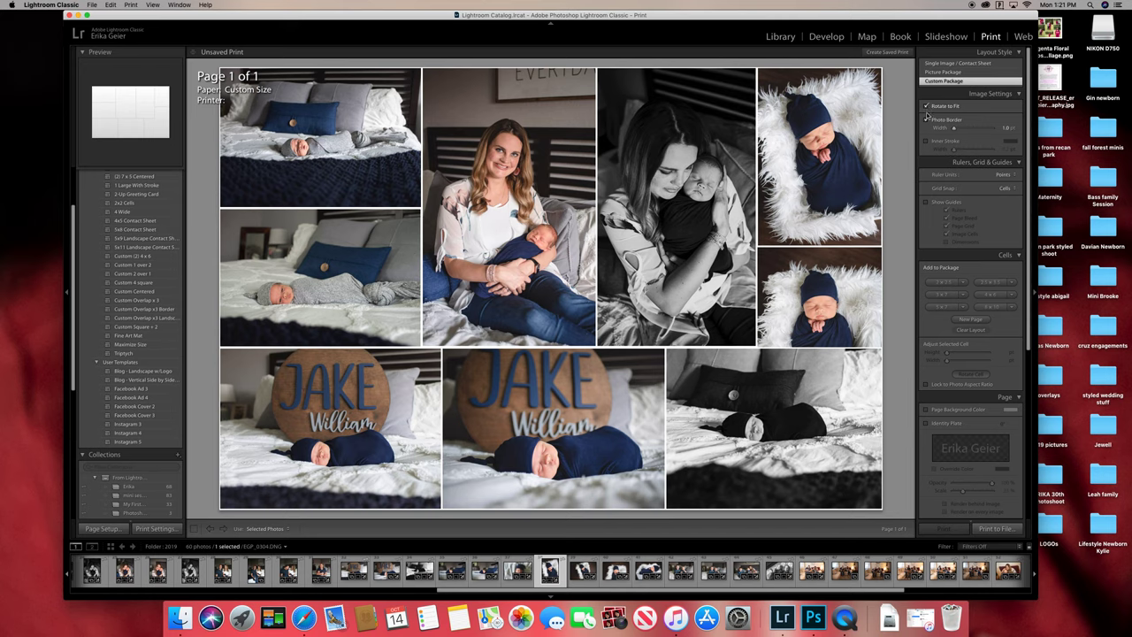
{"action": "left_click", "coordinate": [927, 121]}
{"action": "left_click", "coordinate": [927, 120]}
{"action": "left_click", "coordinate": [927, 120]}
{"action": "left_click", "coordinate": [927, 120]}
Step: Enable the identity plate on the page and switch it from styled text to a graphical identity plate
{"action": "left_click_drag", "start_coordinate": [1027, 174], "coordinate": [1026, 283]}
{"action": "scroll", "coordinate": [1005, 192], "scroll_direction": "up", "scroll_amount": 3}
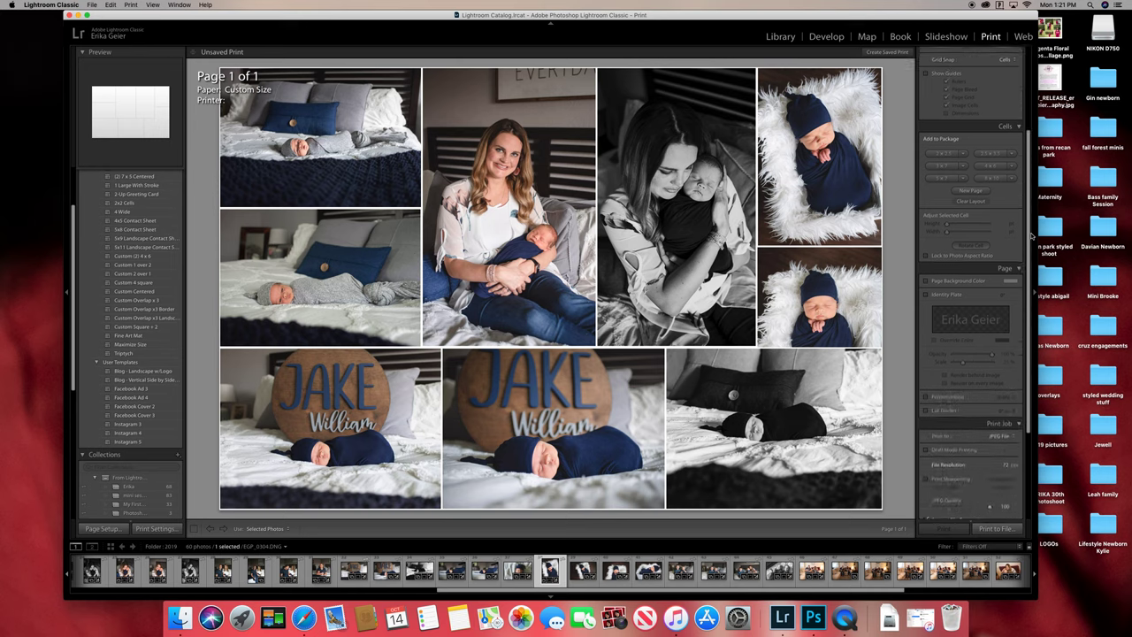
{"action": "left_click_drag", "start_coordinate": [1028, 189], "coordinate": [1029, 290]}
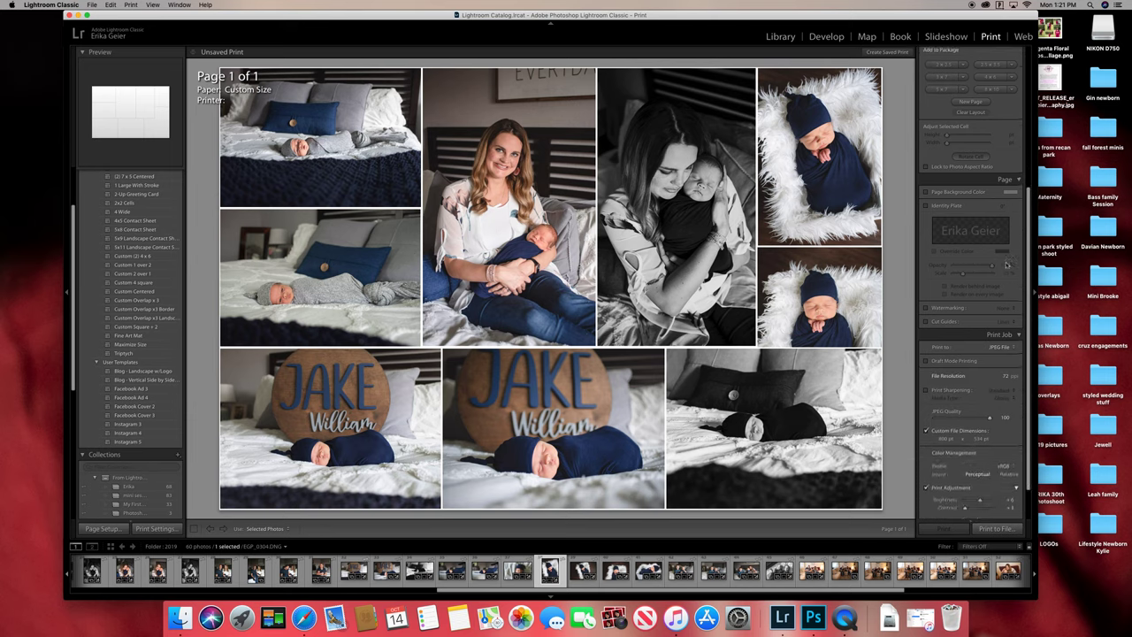
{"action": "left_click", "coordinate": [926, 206]}
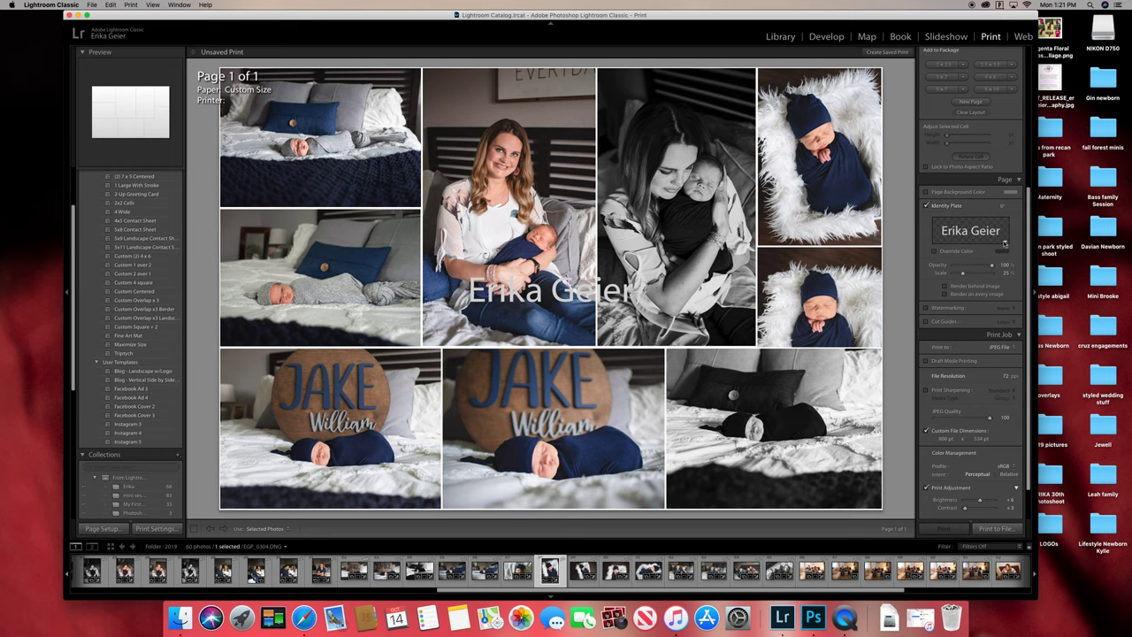
{"action": "left_click", "coordinate": [1007, 242]}
{"action": "left_click", "coordinate": [1018, 257]}
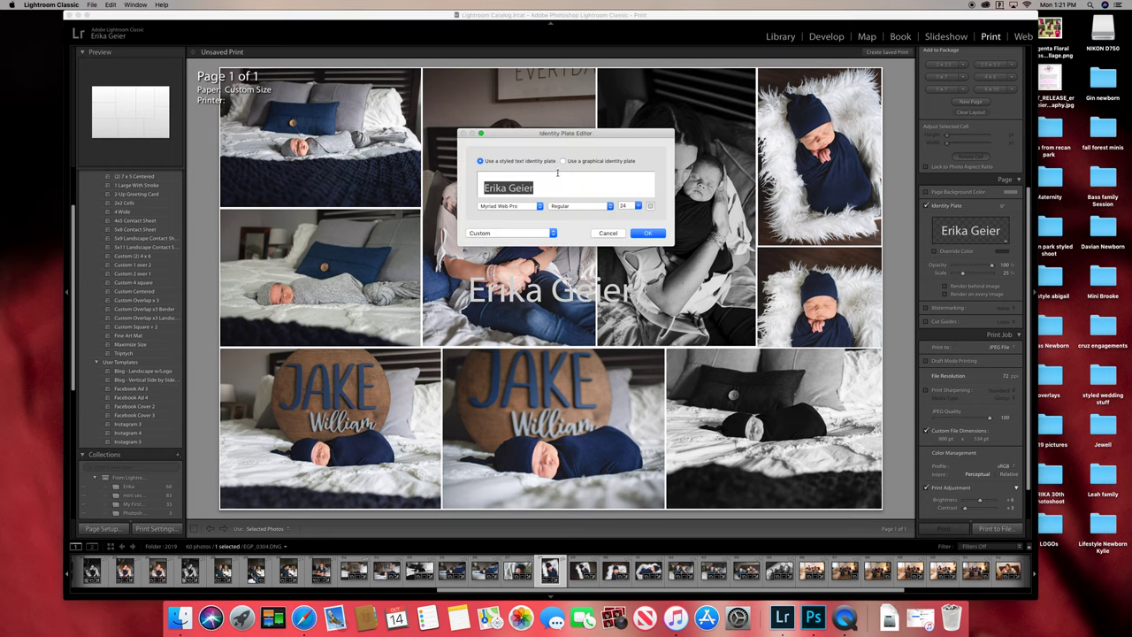
{"action": "left_click", "coordinate": [562, 162]}
Step: Load the MainLogo watermark PNG from the Desktop's LOGOs folder as the identity plate, accepting its large size
{"action": "left_click", "coordinate": [497, 206]}
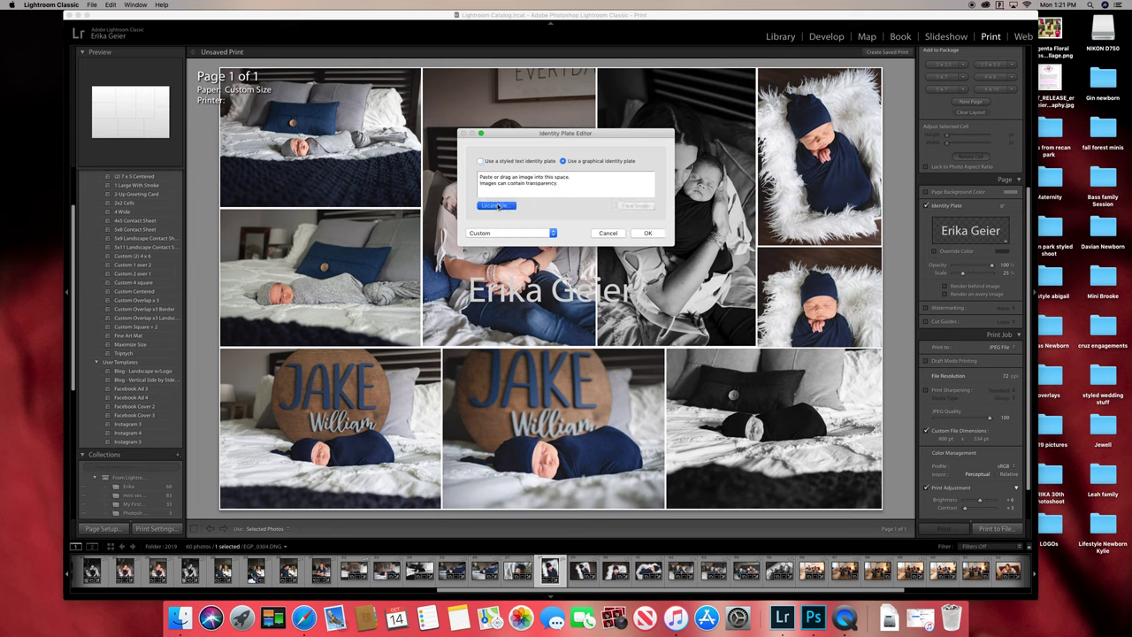
{"action": "left_click", "coordinate": [515, 216]}
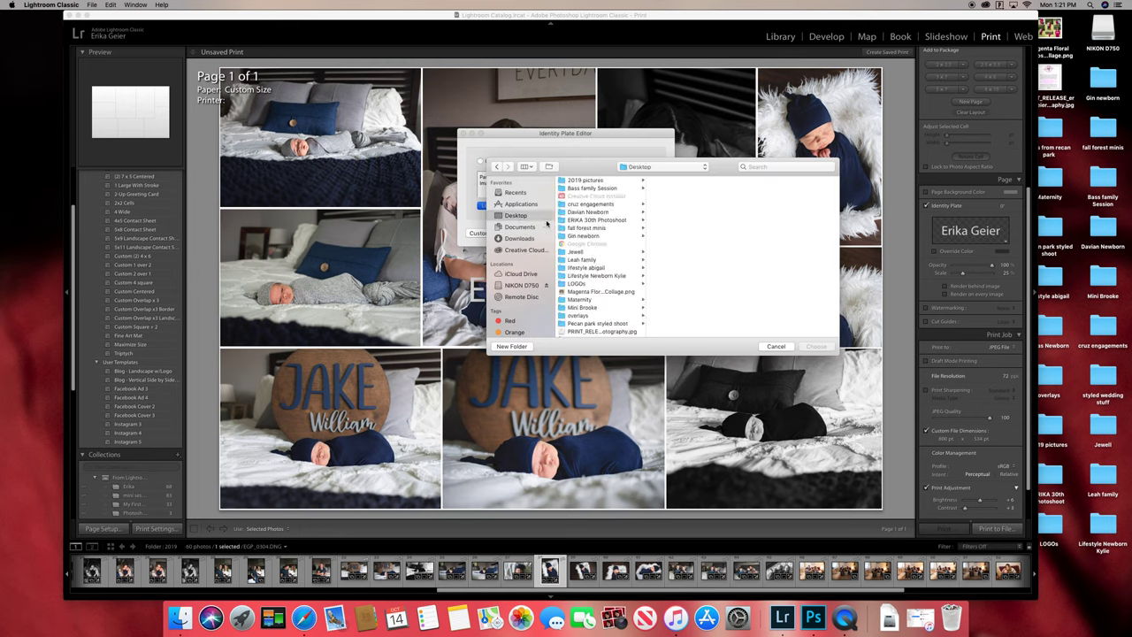
{"action": "left_click", "coordinate": [580, 283]}
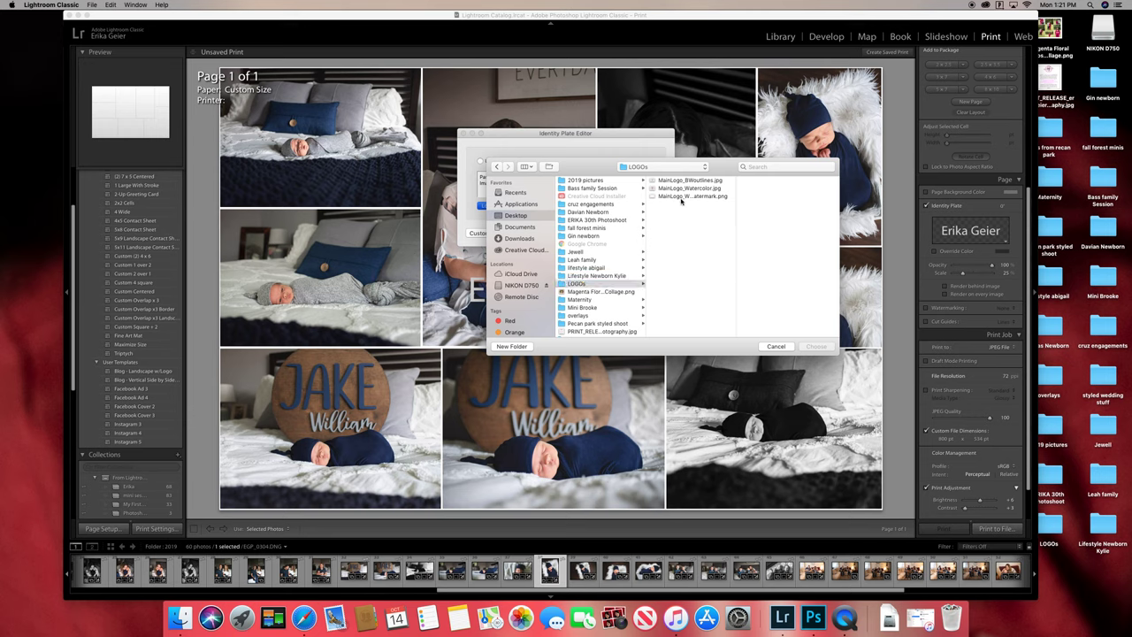
{"action": "left_click", "coordinate": [682, 197]}
{"action": "left_click", "coordinate": [814, 347]}
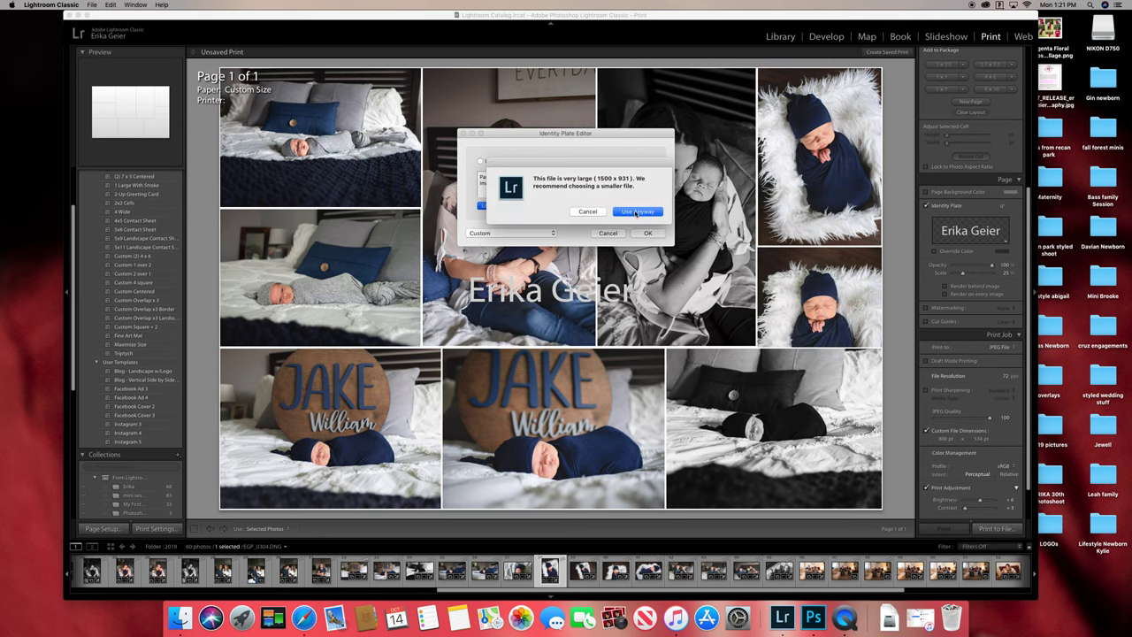
{"action": "left_click", "coordinate": [637, 213]}
{"action": "left_click", "coordinate": [648, 234]}
Step: Scale the logo down to 10% and place it in the lower-left corner of the bottom-row black-and-white photo
{"action": "left_click_drag", "start_coordinate": [617, 283], "coordinate": [715, 373]}
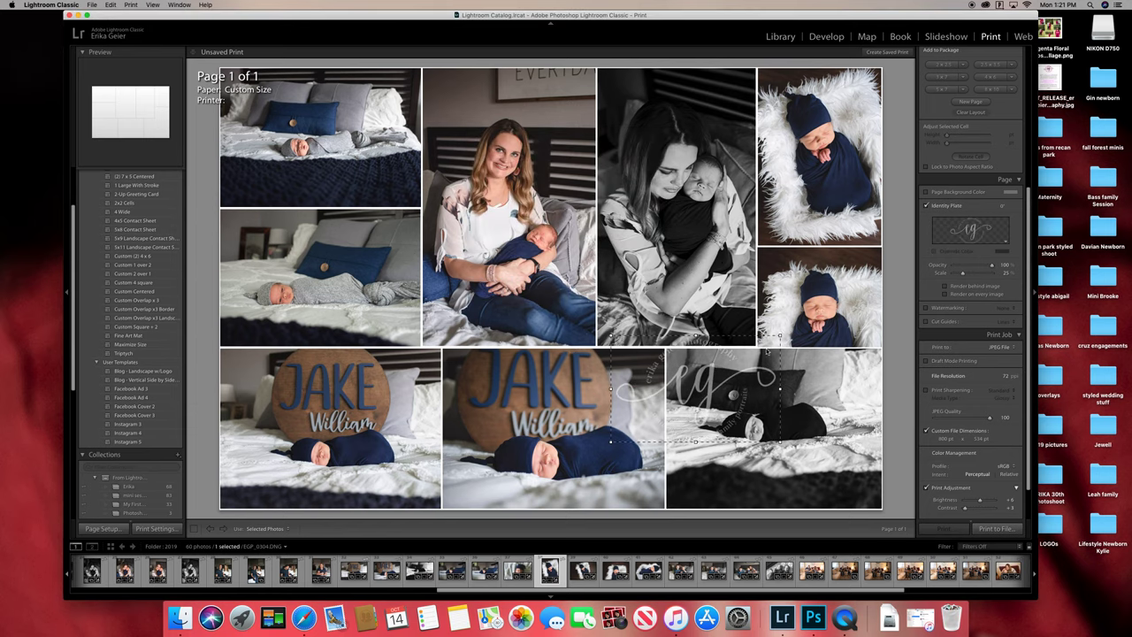
{"action": "left_click_drag", "start_coordinate": [779, 336], "coordinate": [824, 457]}
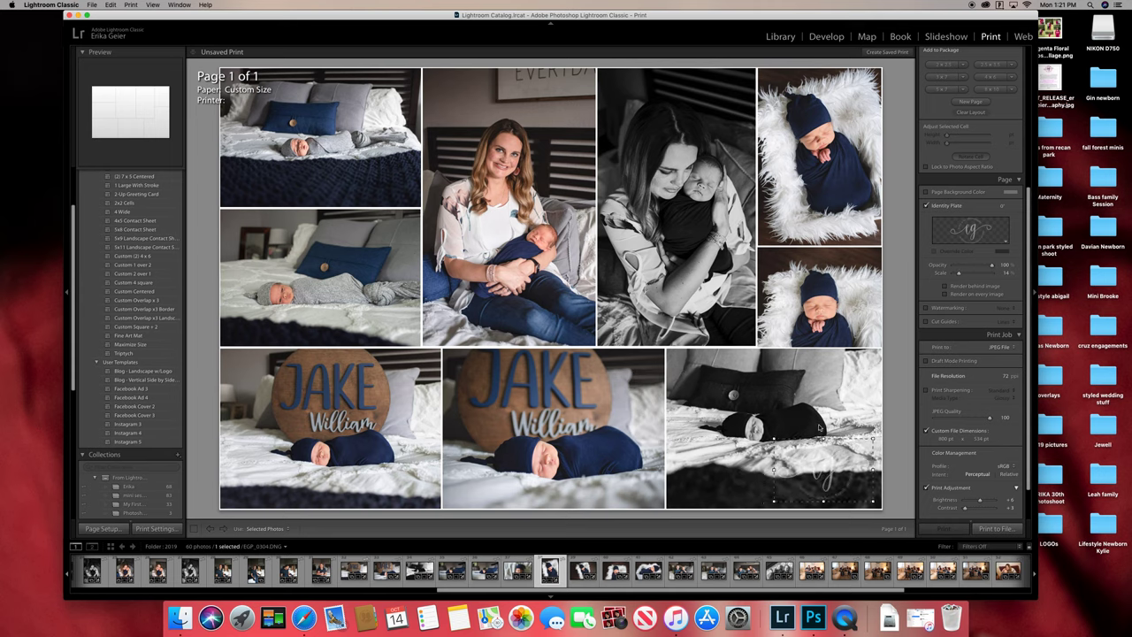
{"action": "left_click_drag", "start_coordinate": [775, 439], "coordinate": [713, 482]}
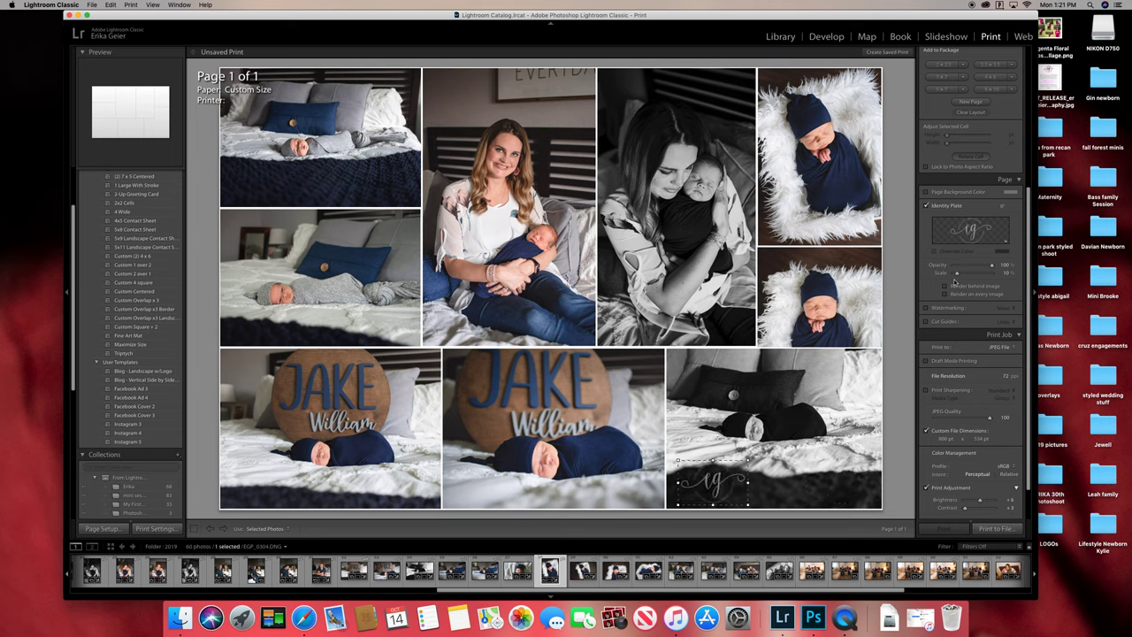
Step: Set the print job's file resolution to 300 ppi and check the custom file dimensions
{"action": "scroll", "coordinate": [942, 283], "scroll_direction": "down", "scroll_amount": 2}
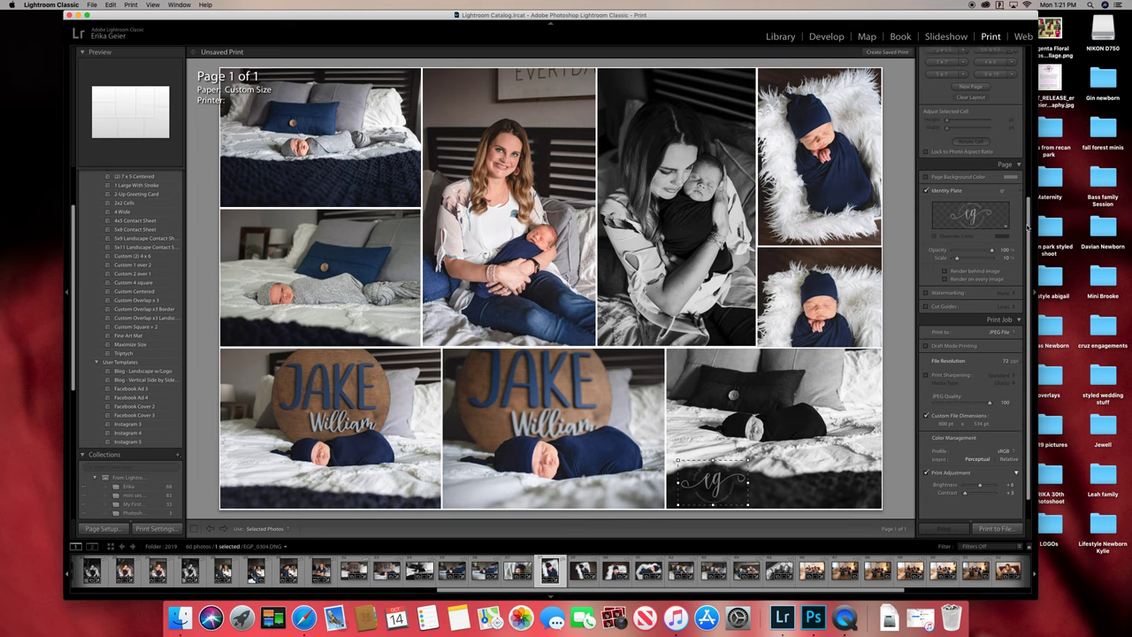
{"action": "left_click", "coordinate": [927, 279]}
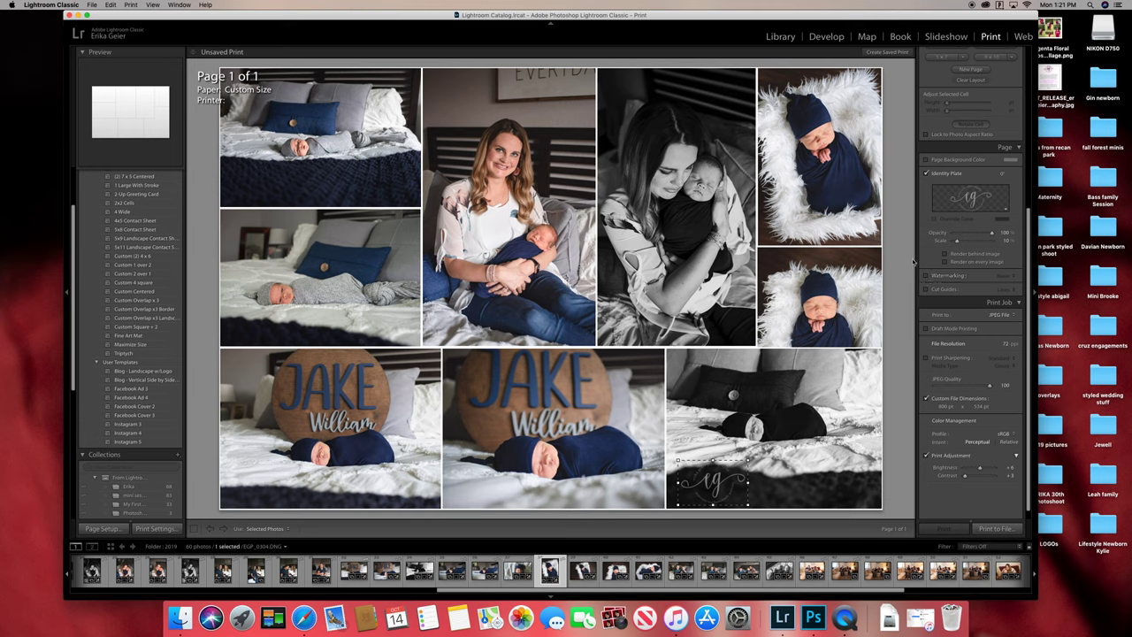
{"action": "scroll", "coordinate": [1028, 212], "scroll_direction": "down", "scroll_amount": 1}
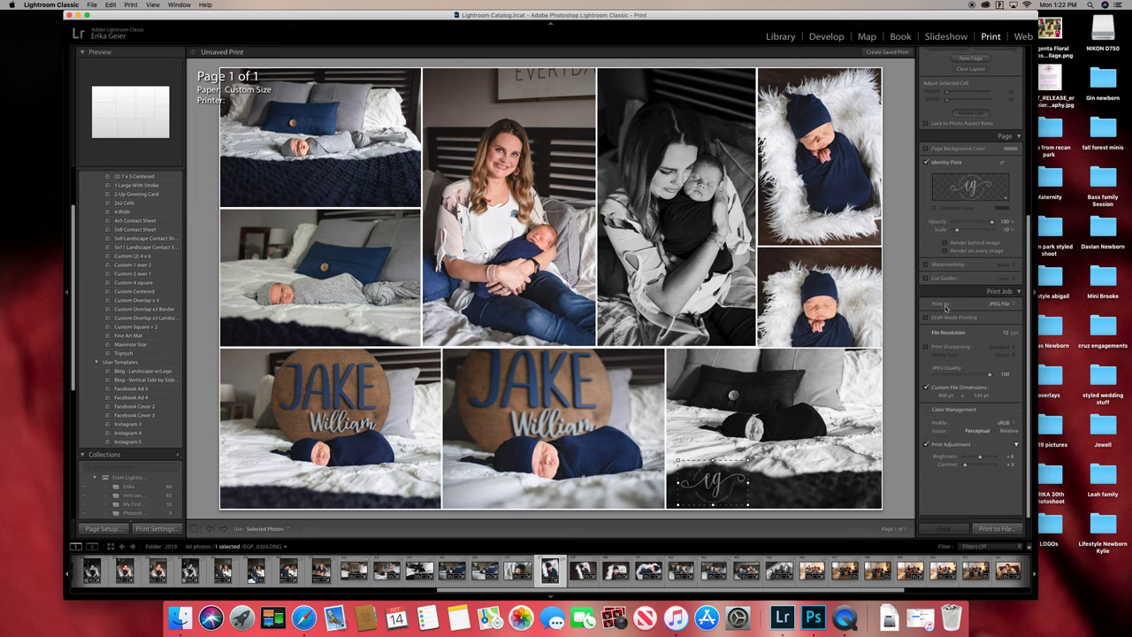
{"action": "left_click", "coordinate": [1005, 333]}
{"action": "key", "text": "Return"}
{"action": "left_click", "coordinate": [939, 397]}
{"action": "left_click", "coordinate": [983, 400]}
{"action": "key", "text": "Return"}
Step: Export the collage to a JPEG file named "collage newborn Gin" in the Gin newborn folder
{"action": "scroll", "coordinate": [1026, 414], "scroll_direction": "up", "scroll_amount": 2}
{"action": "left_click_drag", "start_coordinate": [1030, 413], "coordinate": [1039, 540]}
{"action": "left_click", "coordinate": [996, 529]}
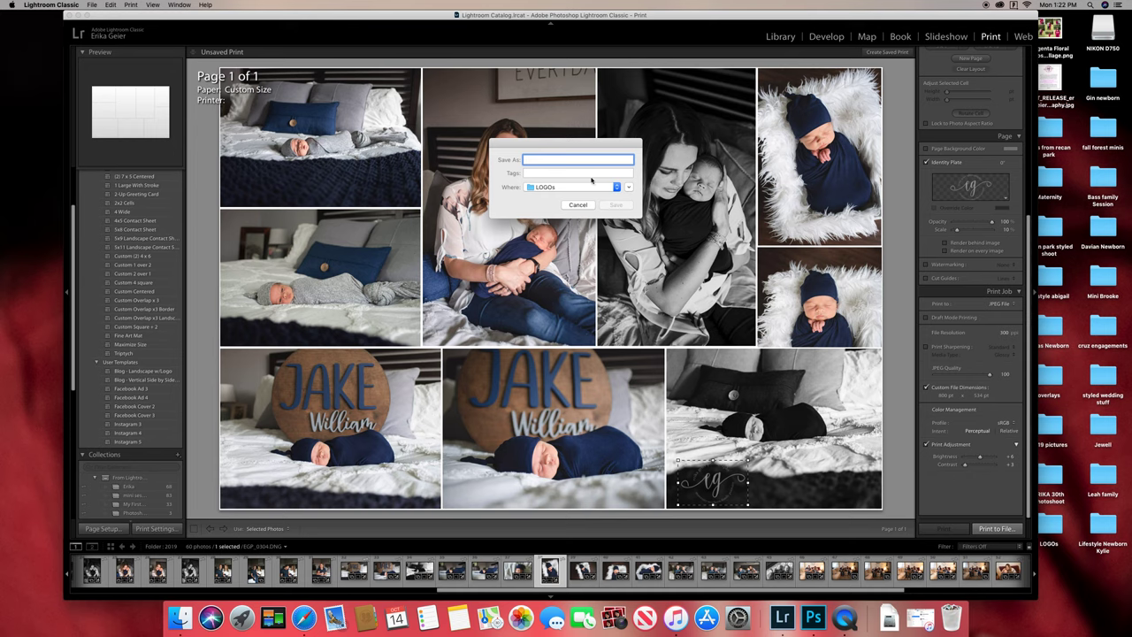
{"action": "type", "text": "collage newborn Gin"}
{"action": "left_click", "coordinate": [606, 188]}
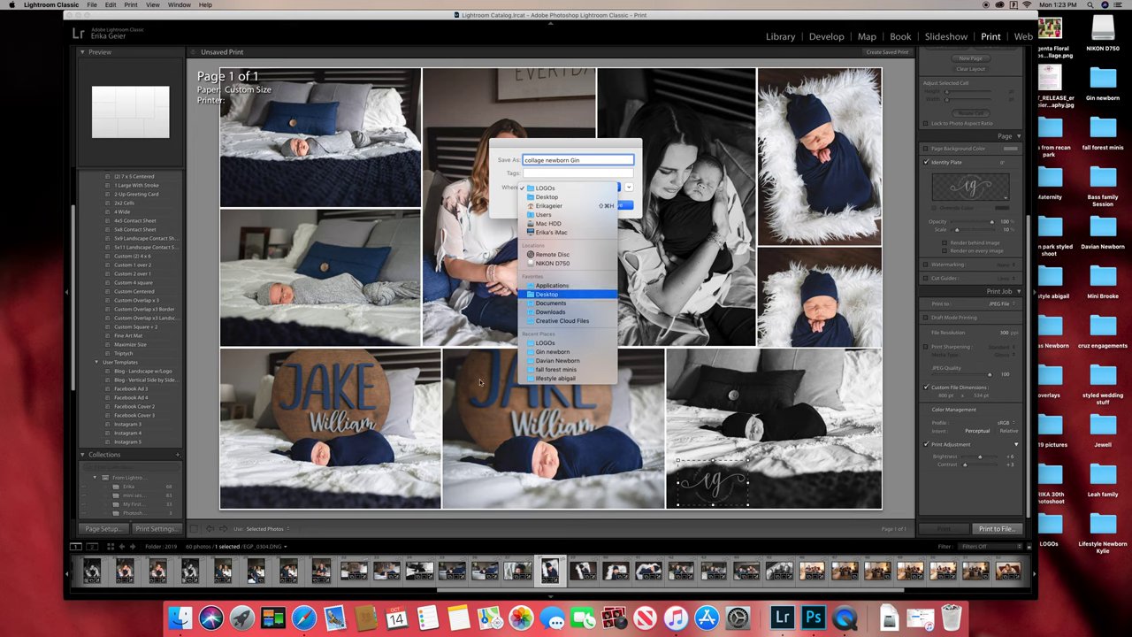
{"action": "left_click", "coordinate": [554, 352]}
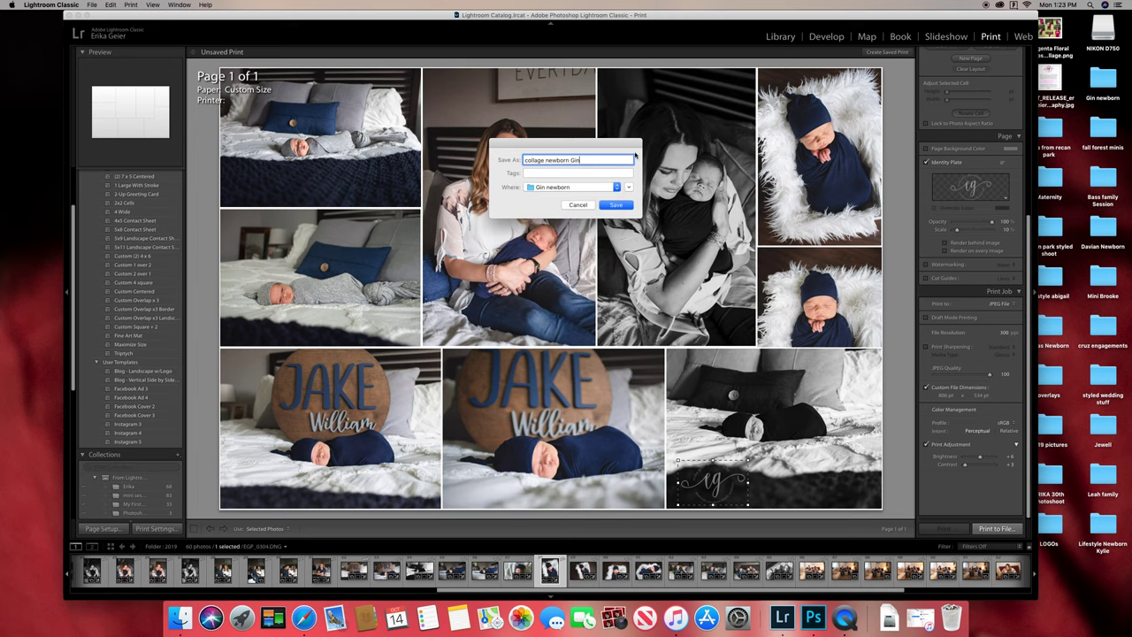
{"action": "left_click", "coordinate": [612, 205]}
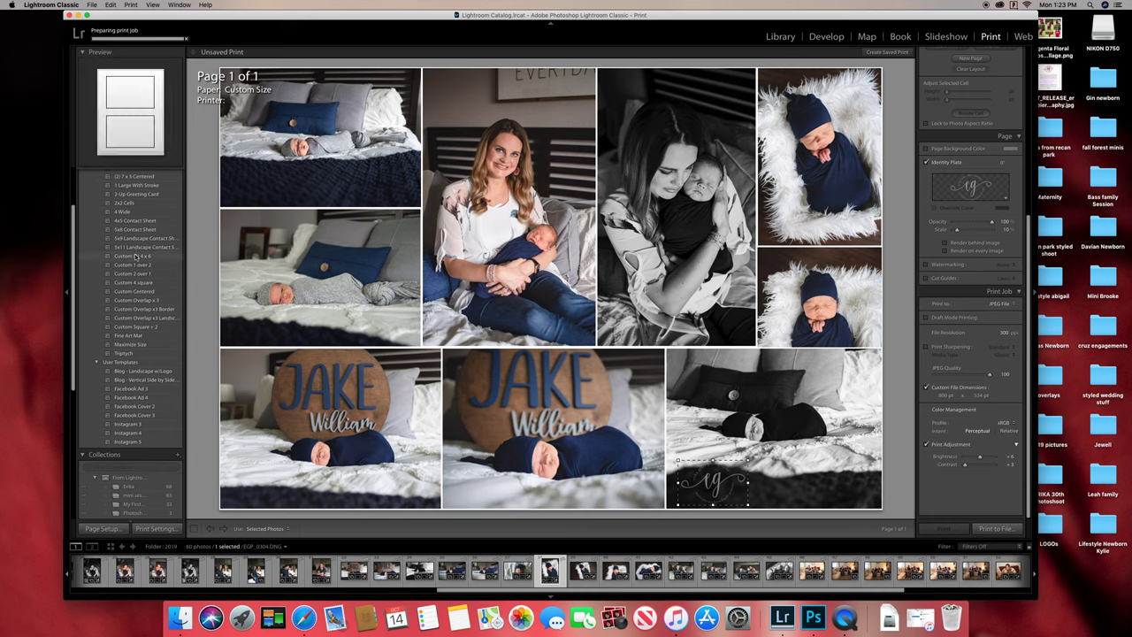
{"action": "scroll", "coordinate": [135, 255], "scroll_direction": "down", "scroll_amount": 3}
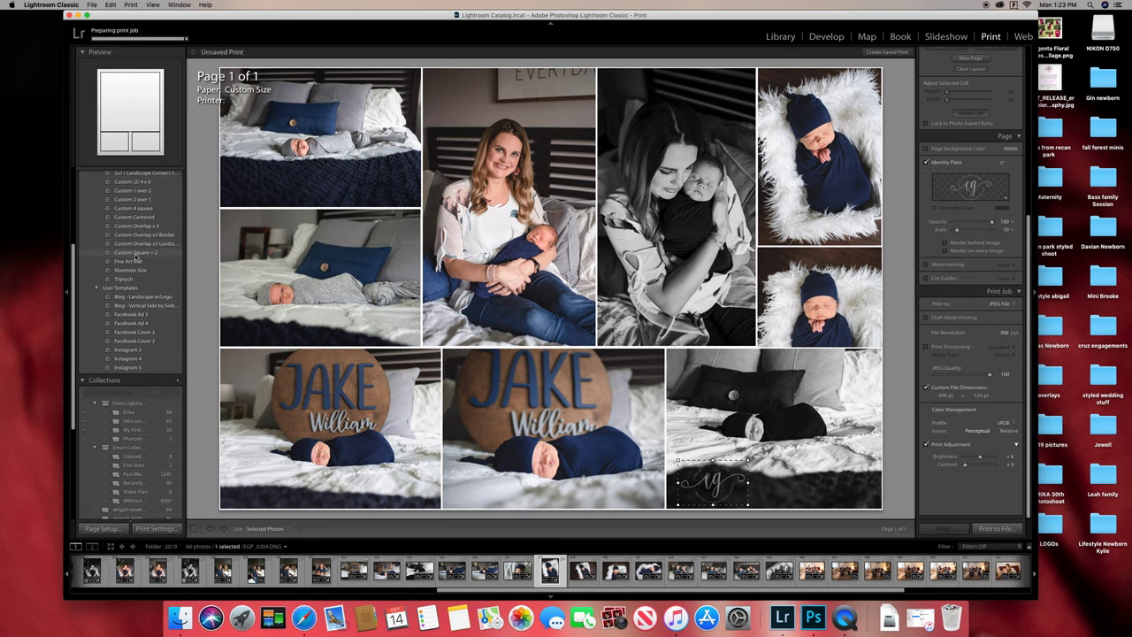
{"action": "scroll", "coordinate": [137, 258], "scroll_direction": "up", "scroll_amount": 6}
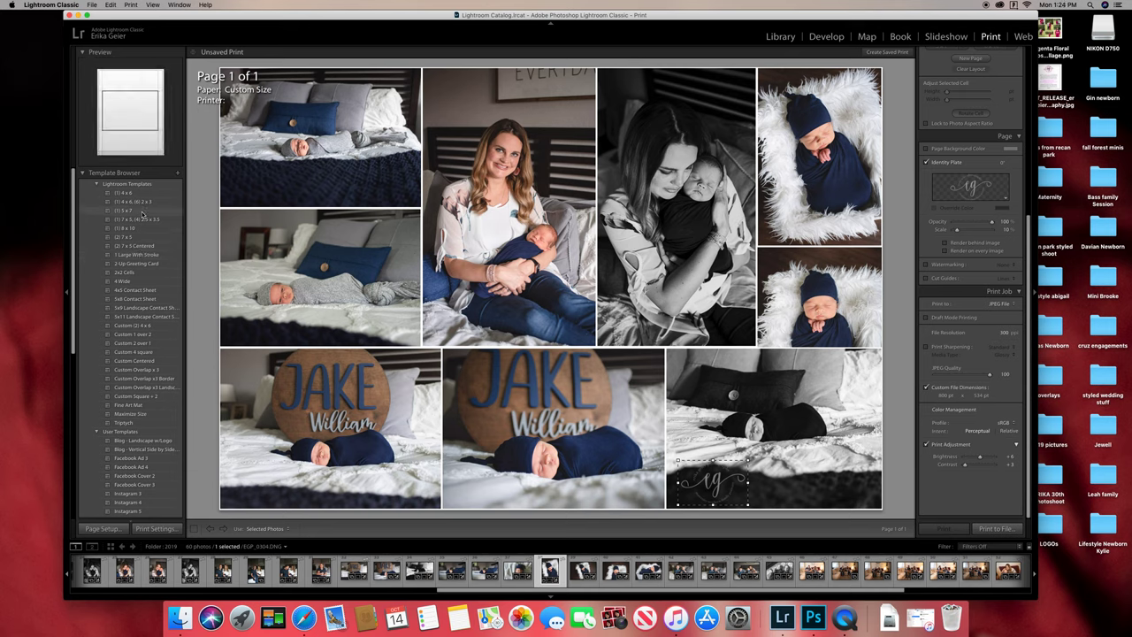
{"action": "left_click", "coordinate": [177, 174]}
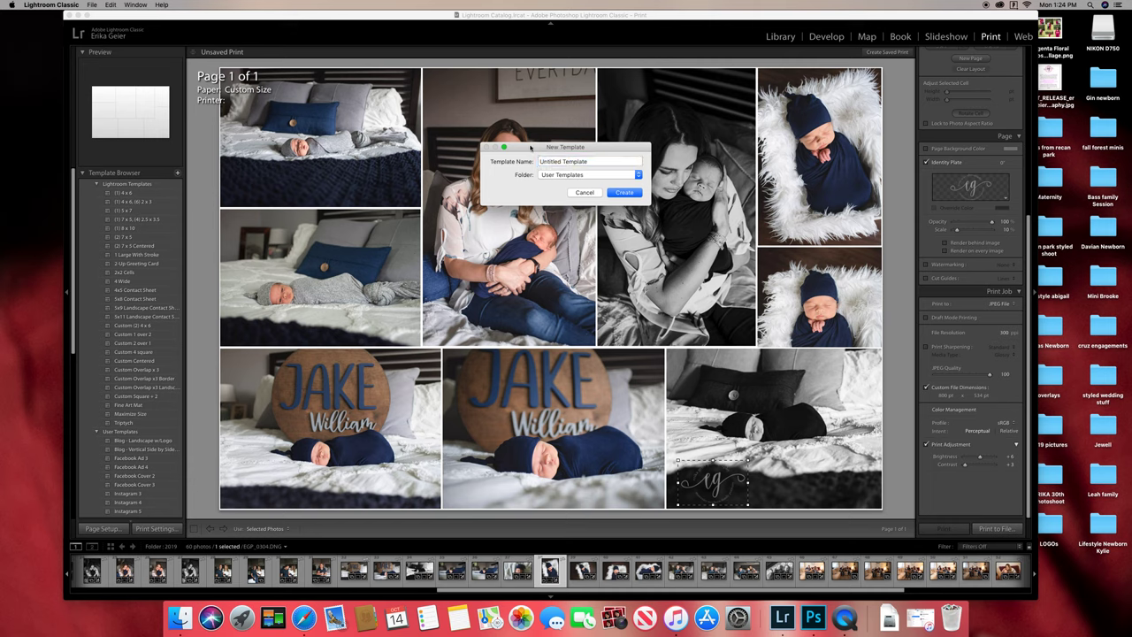
{"action": "left_click", "coordinate": [589, 192]}
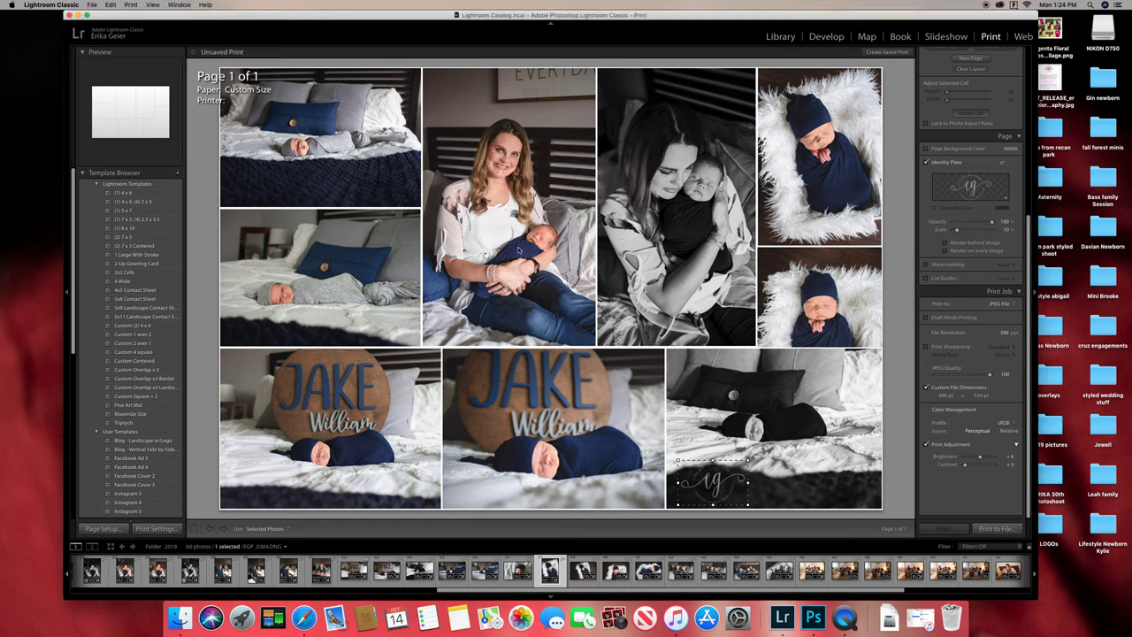